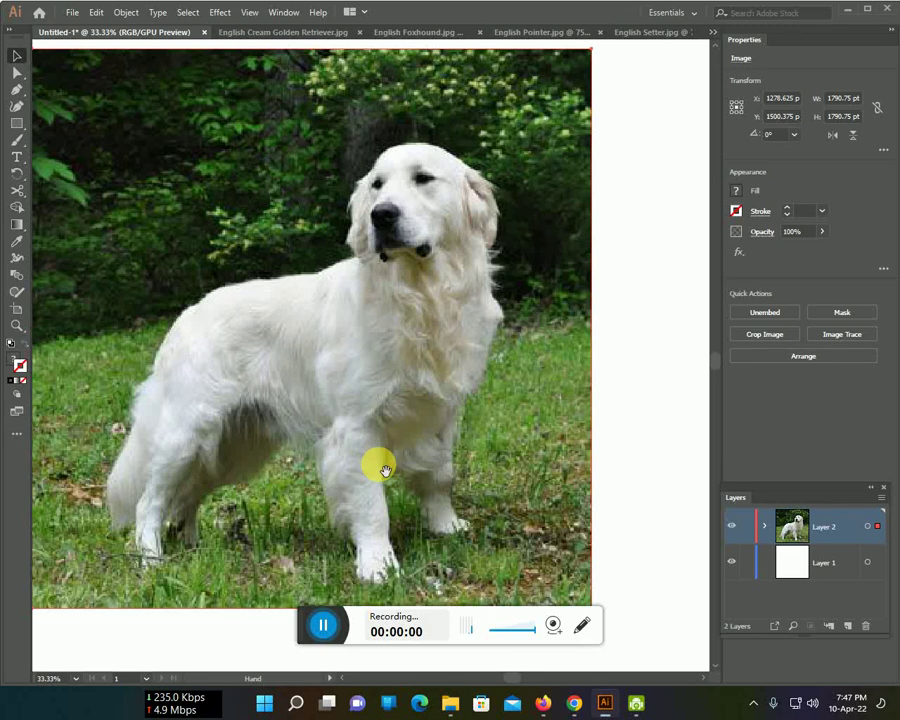
# - Move the dog photo onto Layer 1 and fade it to 40% opacity
pyautogui.moveTo(388, 466); pyautogui.dragTo(436, 477)
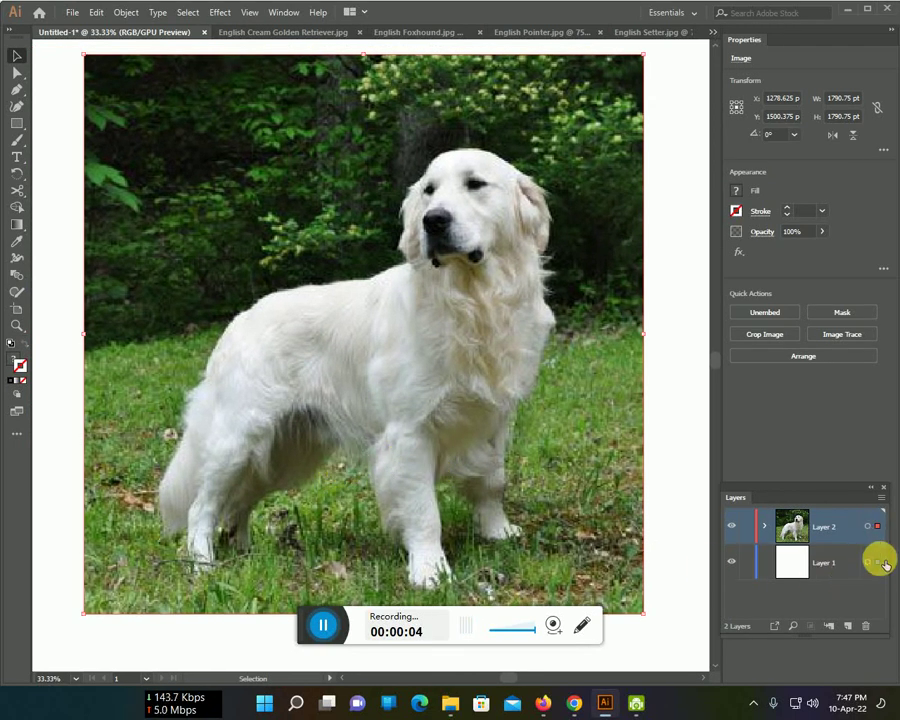
pyautogui.moveTo(885, 538); pyautogui.dragTo(877, 562)
pyautogui.click(822, 231)
pyautogui.moveTo(822, 252); pyautogui.dragTo(779, 251)
# - Target Layer 2 with the Paintbrush at 100% opacity and a black stroke
pyautogui.click(790, 526)
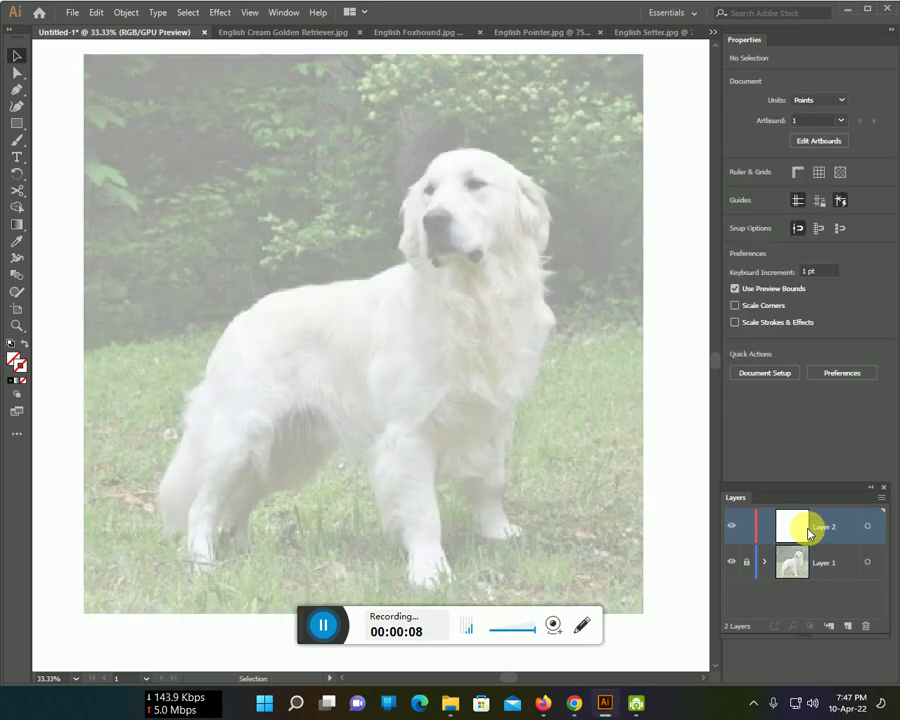
pyautogui.press('b')
pyautogui.click(822, 231)
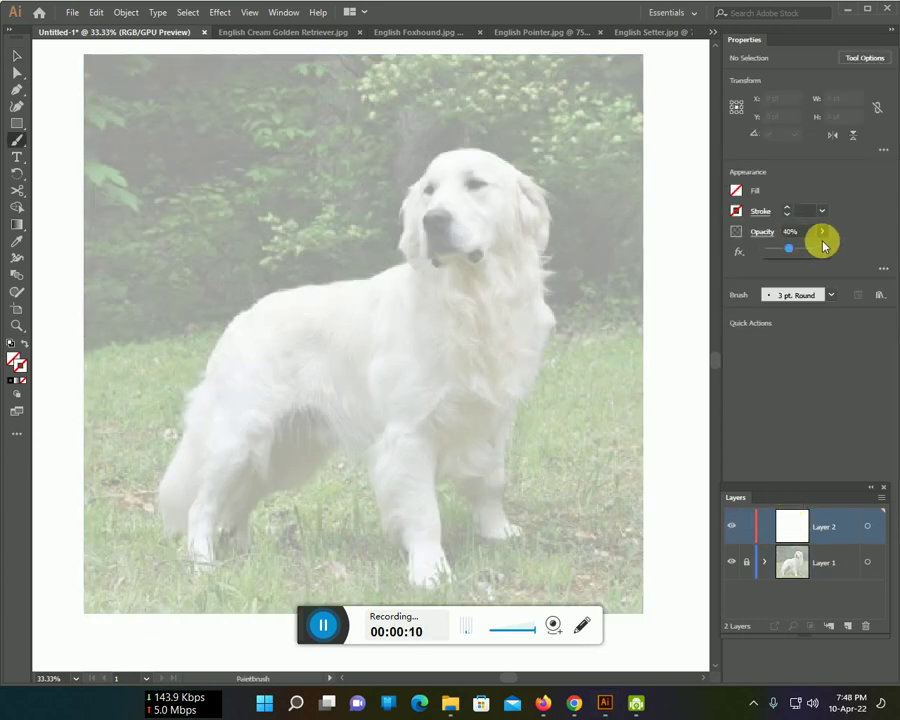
pyautogui.moveTo(784, 250); pyautogui.dragTo(846, 249)
pyautogui.click(736, 211)
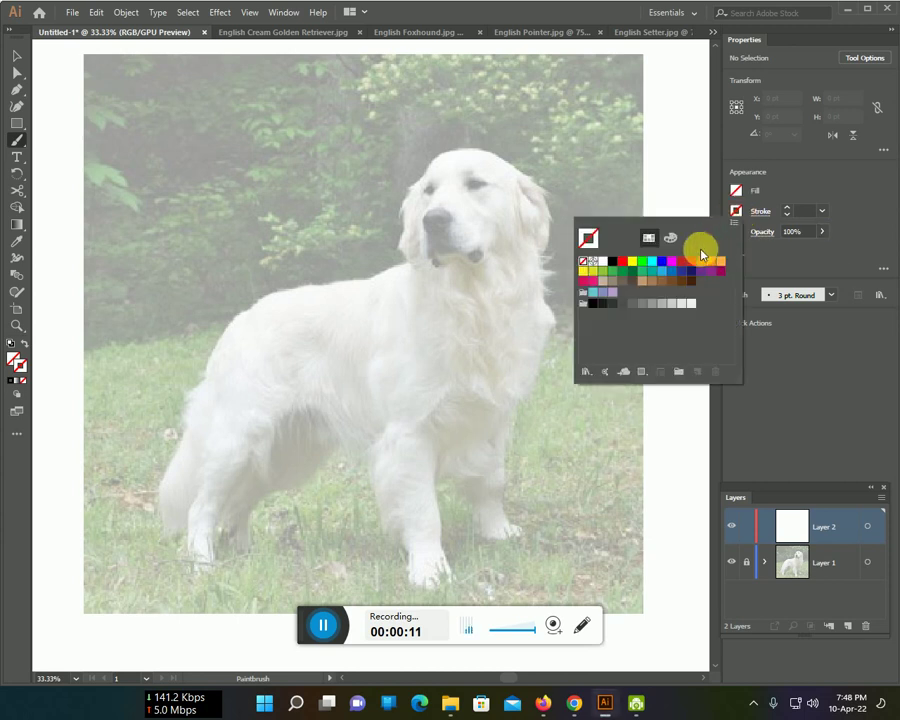
pyautogui.click(612, 260)
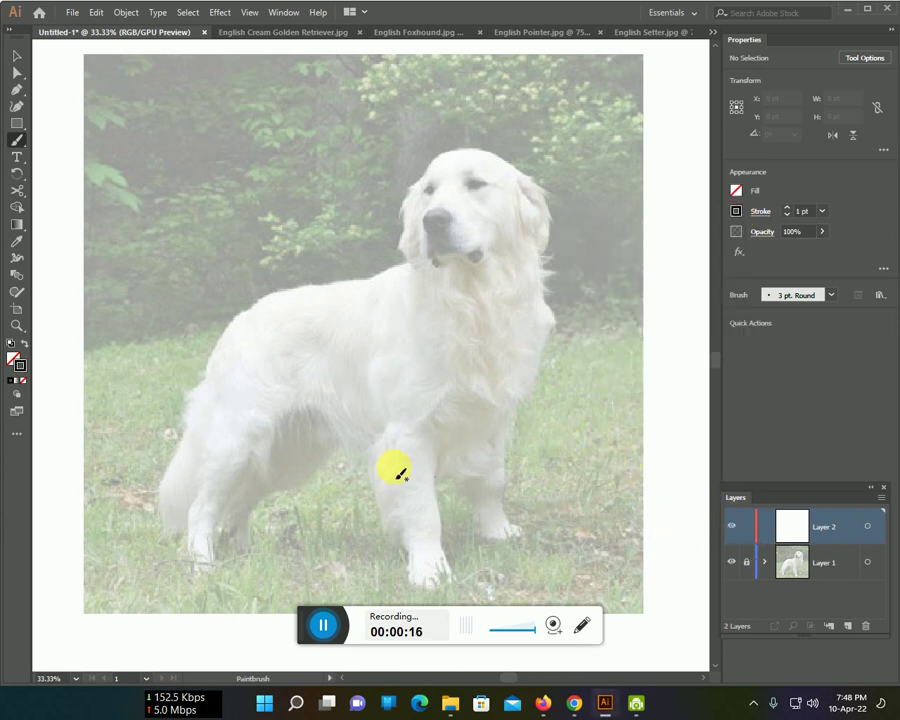
# - Zoom in on the hind legs and trace the leg outline, belly edge and inner leg
pyautogui.scroll(1, 378, 464)
pyautogui.scroll(1, 316, 456)
pyautogui.moveTo(316, 456); pyautogui.dragTo(564, 366)
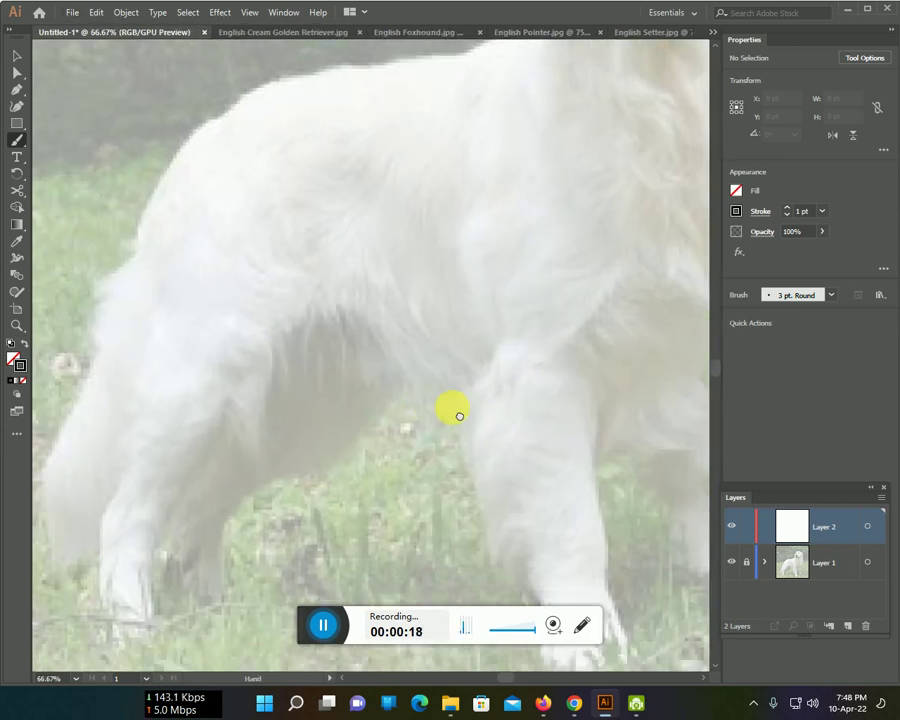
pyautogui.moveTo(314, 536)
pyautogui.mouseDown()
pyautogui.moveTo(307, 486)
pyautogui.moveTo(376, 364)
pyautogui.moveTo(464, 245)
pyautogui.moveTo(515, 218)
pyautogui.mouseUp()
pyautogui.moveTo(562, 252)
pyautogui.mouseDown()
pyautogui.moveTo(650, 280)
pyautogui.moveTo(623, 352)
pyautogui.moveTo(697, 548)
pyautogui.mouseUp()
pyautogui.moveTo(378, 513)
pyautogui.mouseDown()
pyautogui.moveTo(386, 446)
pyautogui.moveTo(430, 402)
pyautogui.moveTo(497, 390)
pyautogui.moveTo(575, 281)
pyautogui.mouseUp()
pyautogui.scroll(-1, 567, 312)
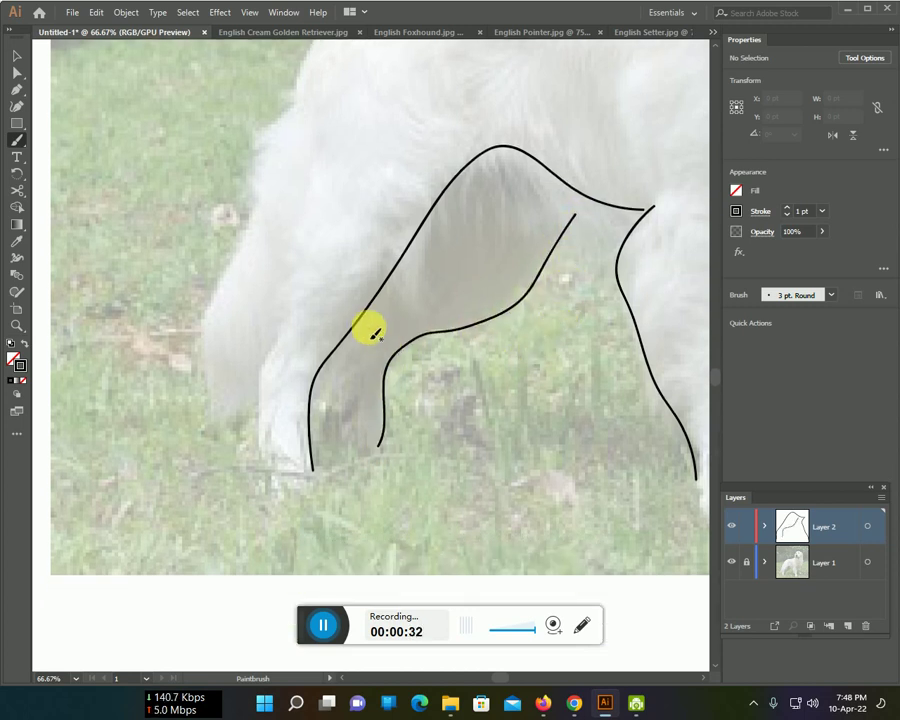
pyautogui.moveTo(365, 321)
pyautogui.mouseDown()
pyautogui.moveTo(340, 372)
pyautogui.moveTo(338, 443)
pyautogui.mouseUp()
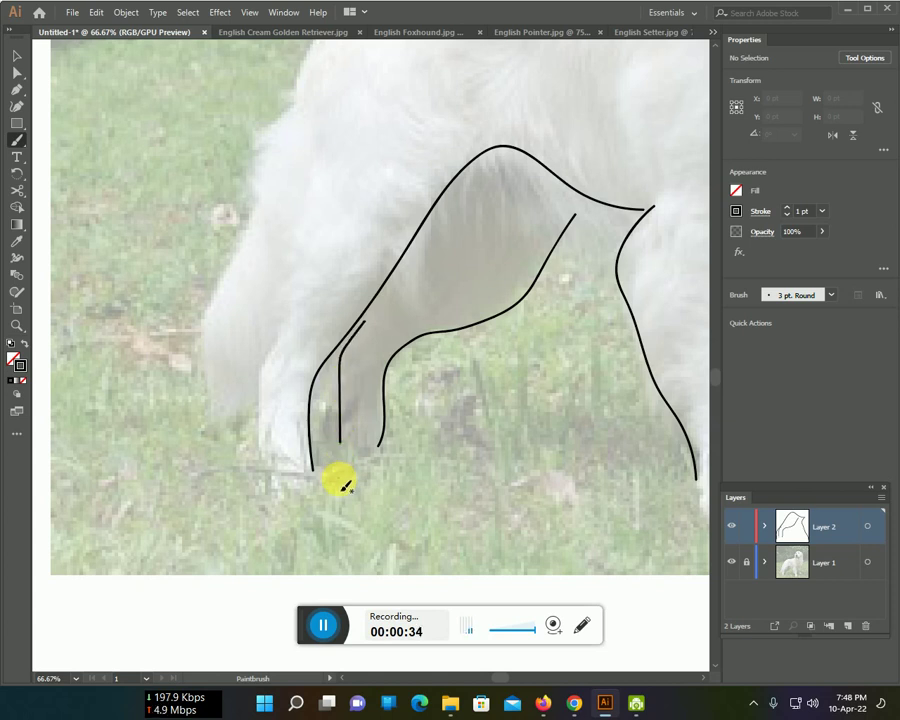
# - Trace the rear outline from the back down to the foot, plus the inner thigh line
pyautogui.scroll(2, 340, 485)
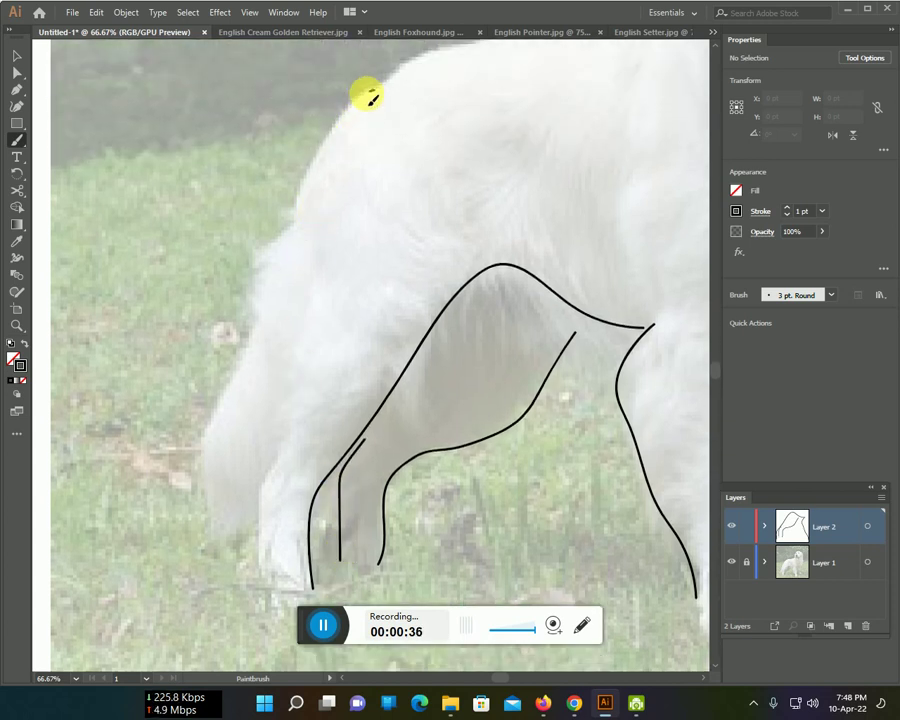
pyautogui.moveTo(372, 91)
pyautogui.mouseDown()
pyautogui.moveTo(306, 185)
pyautogui.moveTo(284, 254)
pyautogui.mouseUp()
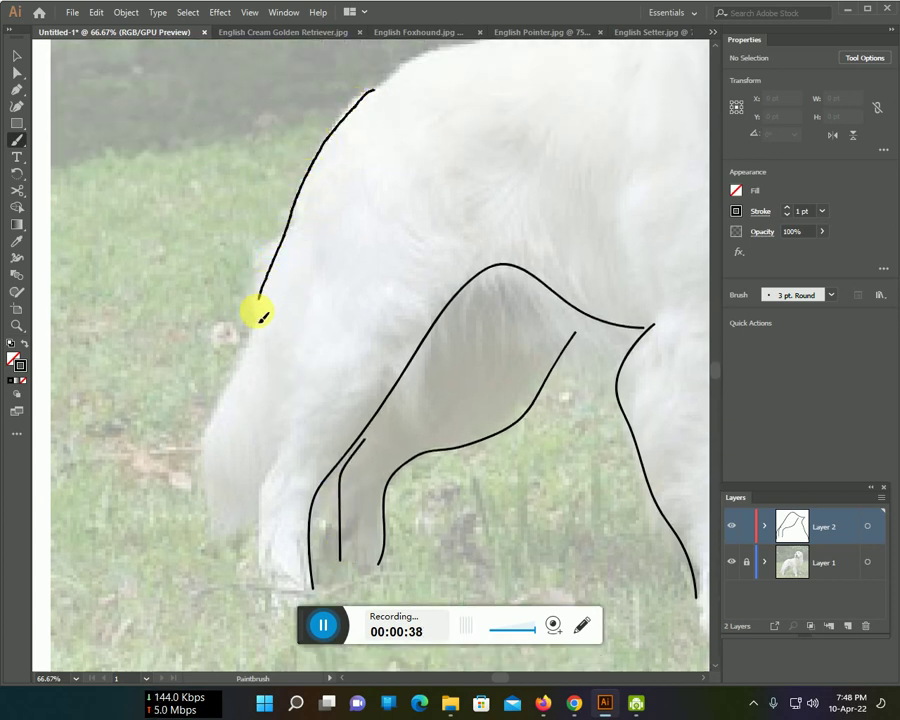
pyautogui.moveTo(262, 316)
pyautogui.mouseDown()
pyautogui.moveTo(199, 472)
pyautogui.moveTo(207, 524)
pyautogui.moveTo(227, 541)
pyautogui.moveTo(255, 523)
pyautogui.mouseUp()
pyautogui.moveTo(285, 463); pyautogui.dragTo(262, 527)
pyautogui.moveTo(262, 573); pyautogui.dragTo(274, 596)
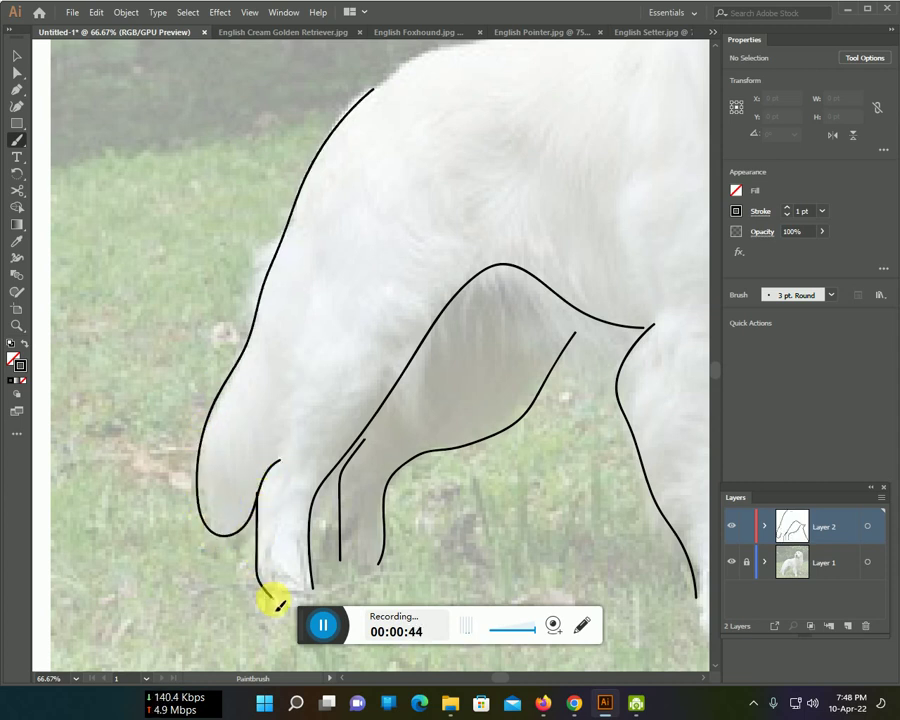
pyautogui.scroll(3, 278, 598)
pyautogui.scroll(-1, 281, 590)
pyautogui.scroll(-2, 300, 450)
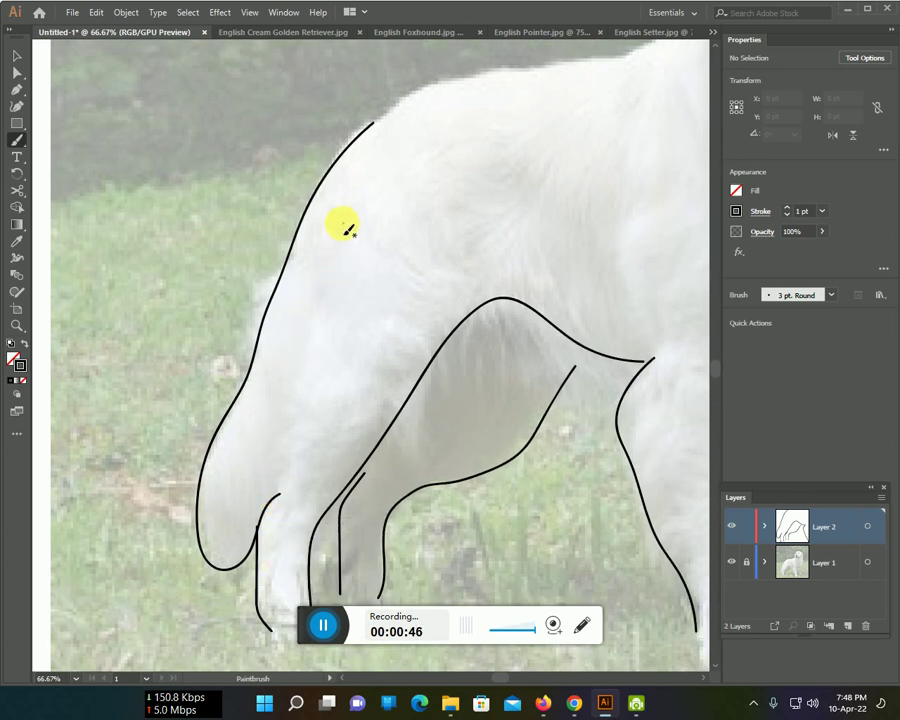
pyautogui.moveTo(326, 298); pyautogui.dragTo(311, 365)
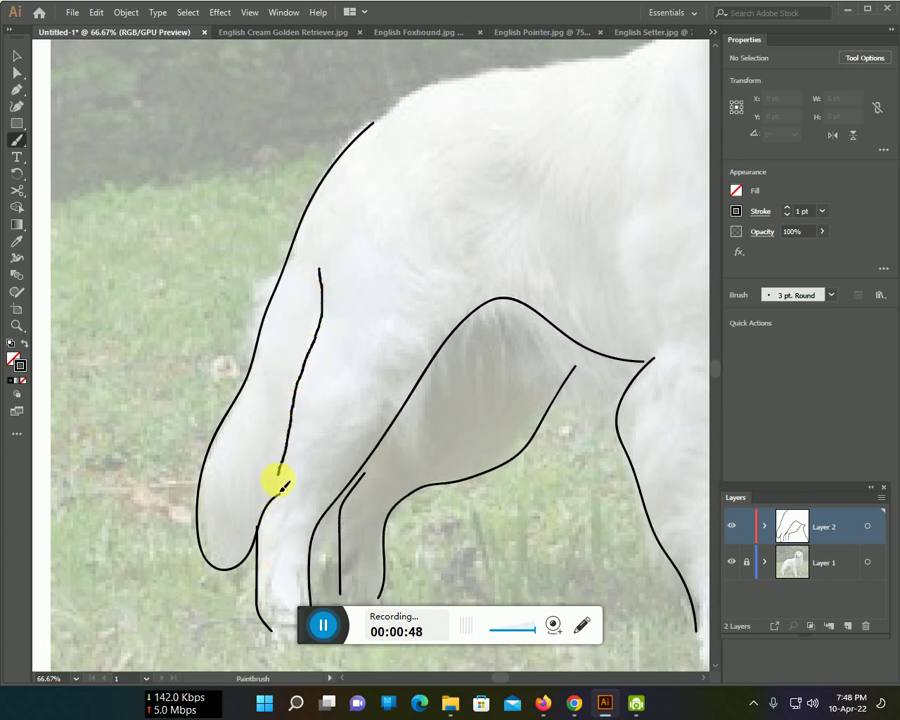
# - Pan to the chest and draw a body contour line and a front leg down to its paw
pyautogui.scroll(2, 400, 480)
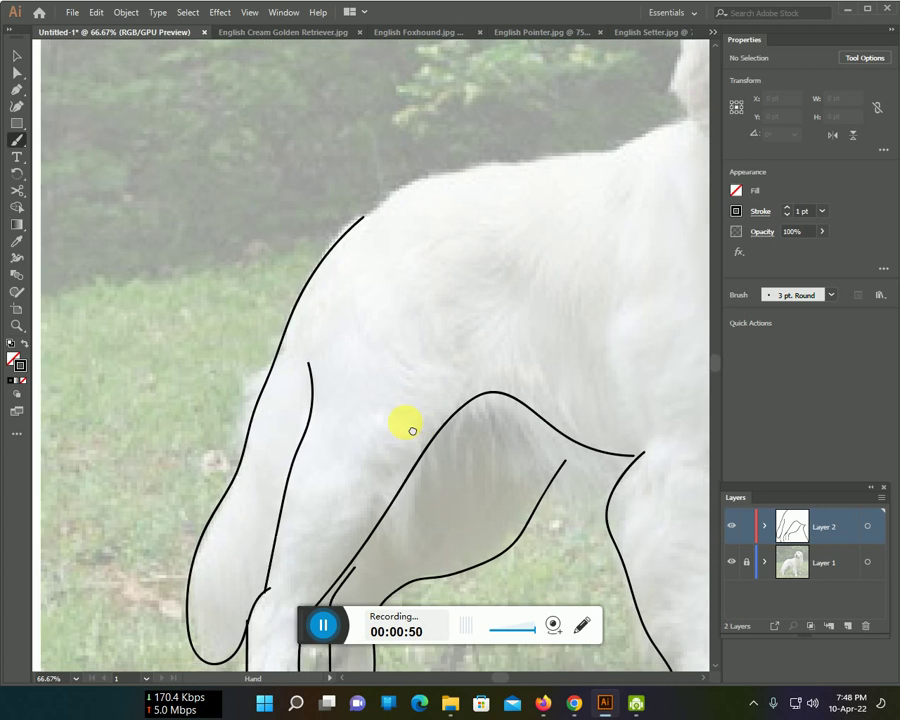
pyautogui.moveTo(406, 424); pyautogui.dragTo(312, 398)
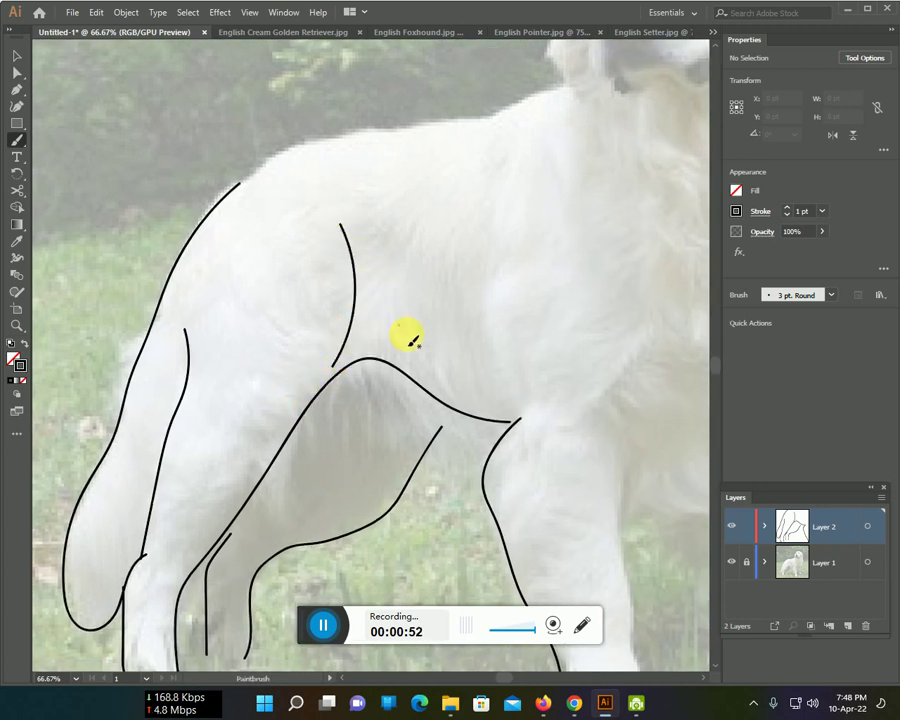
pyautogui.moveTo(515, 287)
pyautogui.mouseDown()
pyautogui.moveTo(504, 420)
pyautogui.moveTo(236, 290)
pyautogui.mouseUp()
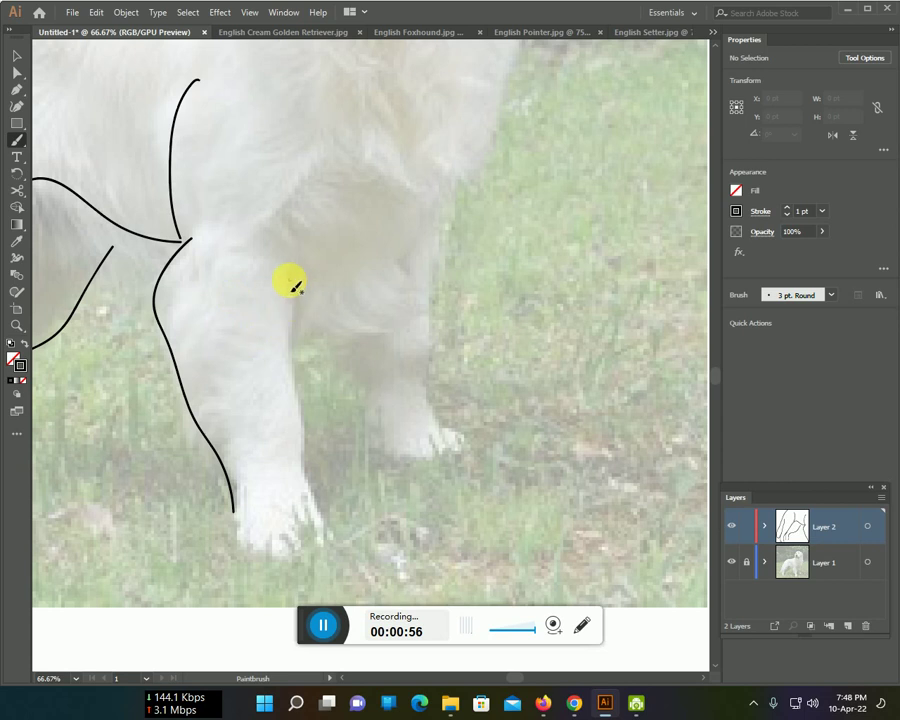
pyautogui.moveTo(289, 280)
pyautogui.mouseDown()
pyautogui.moveTo(320, 510)
pyautogui.moveTo(305, 552)
pyautogui.moveTo(271, 558)
pyautogui.moveTo(245, 542)
pyautogui.moveTo(237, 518)
pyautogui.mouseUp()
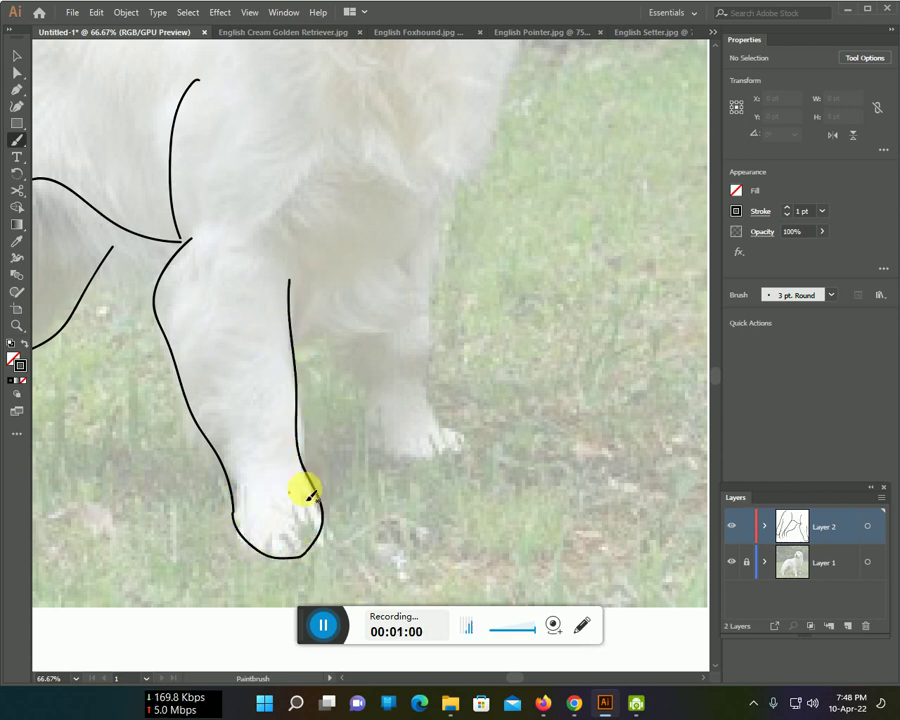
pyautogui.scroll(2, 321, 478)
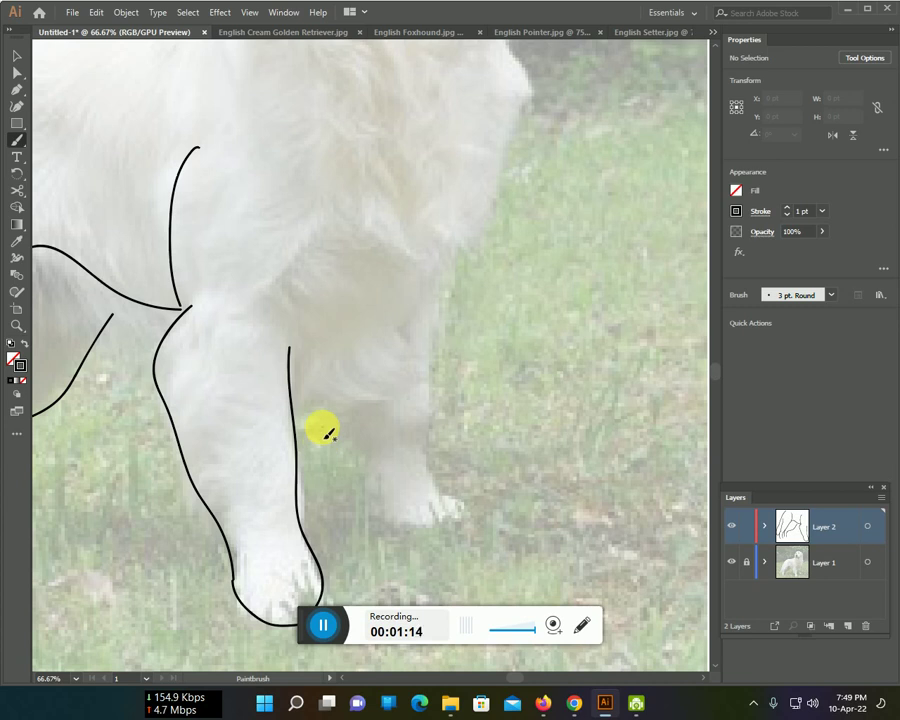
# - Trace the second front leg, its paw and its back edge
pyautogui.scroll(1, 350, 455)
pyautogui.scroll(2, 390, 480)
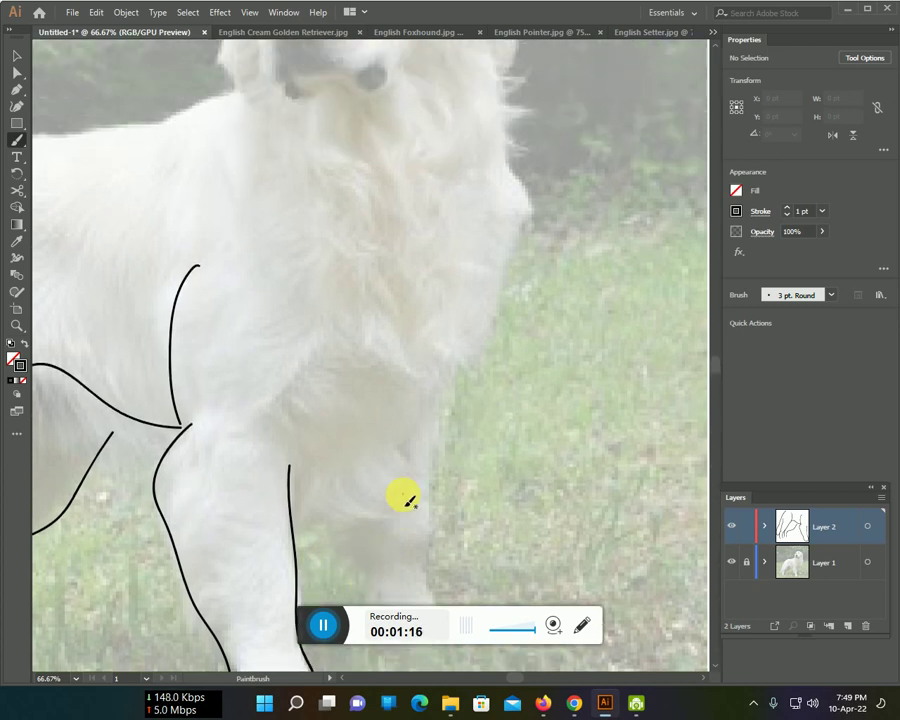
pyautogui.scroll(-3, 405, 487)
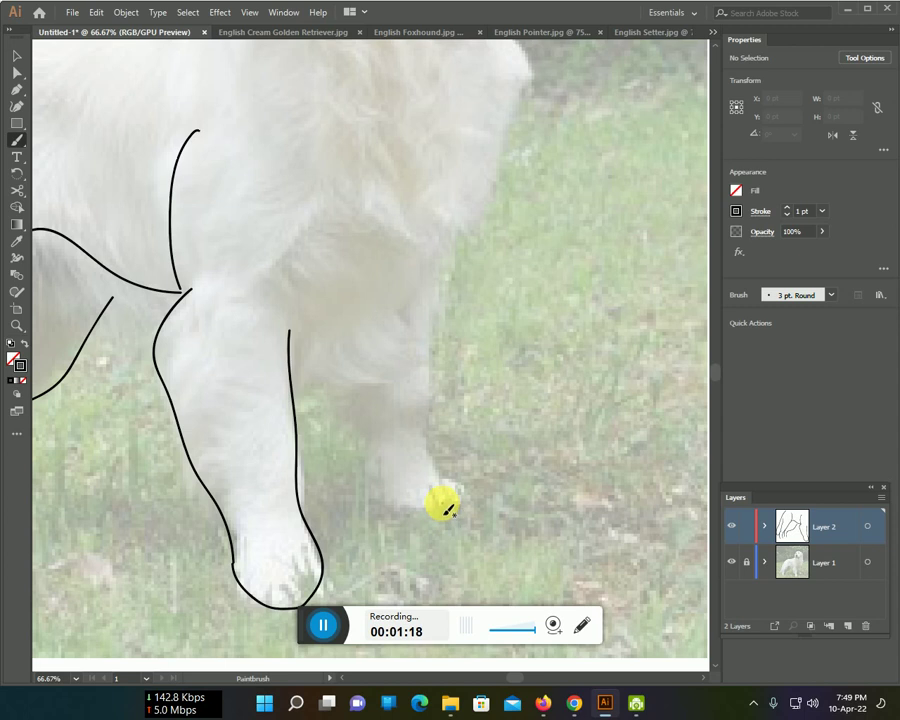
pyautogui.moveTo(438, 505)
pyautogui.mouseDown()
pyautogui.moveTo(366, 399)
pyautogui.moveTo(354, 337)
pyautogui.moveTo(315, 317)
pyautogui.moveTo(292, 328)
pyautogui.mouseUp()
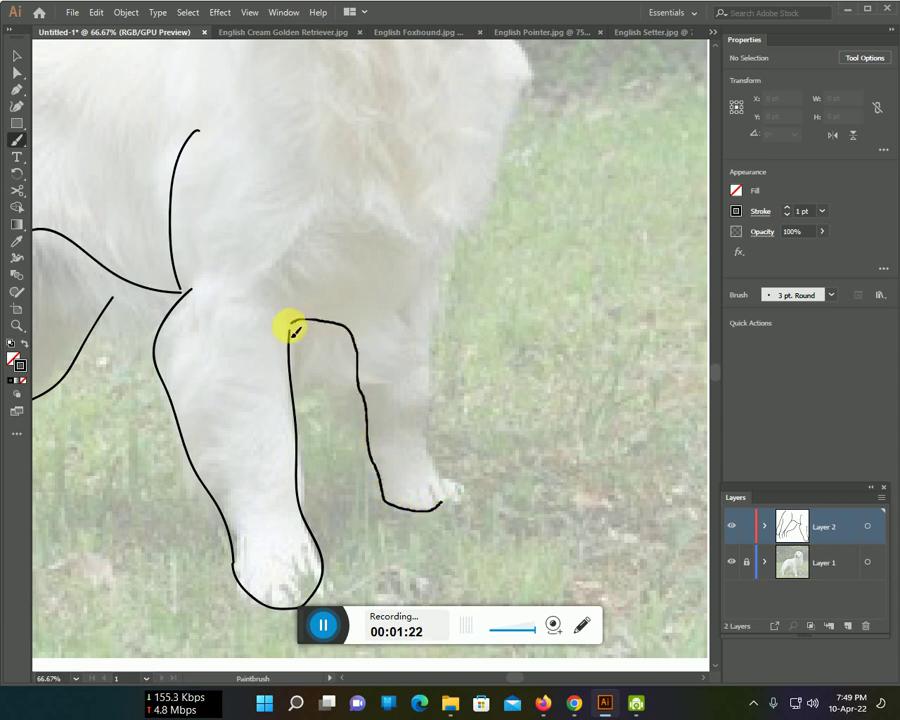
pyautogui.moveTo(442, 249)
pyautogui.mouseDown()
pyautogui.moveTo(424, 301)
pyautogui.moveTo(424, 392)
pyautogui.moveTo(426, 438)
pyautogui.moveTo(452, 502)
pyautogui.moveTo(419, 517)
pyautogui.mouseUp()
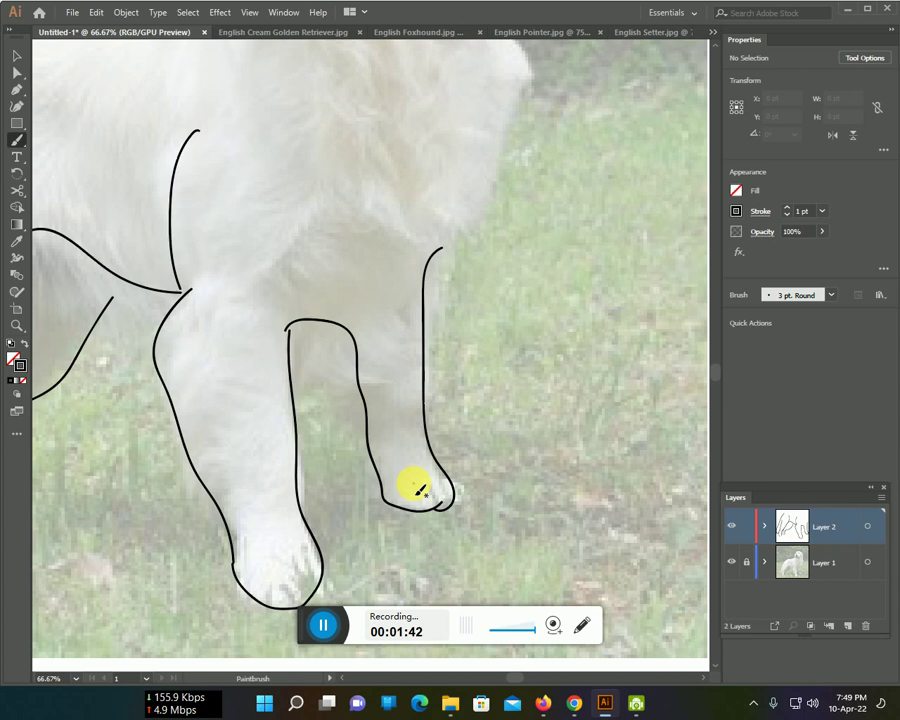
# - Move up to the head and draw the chest line running down from the ear
pyautogui.scroll(2, 418, 478)
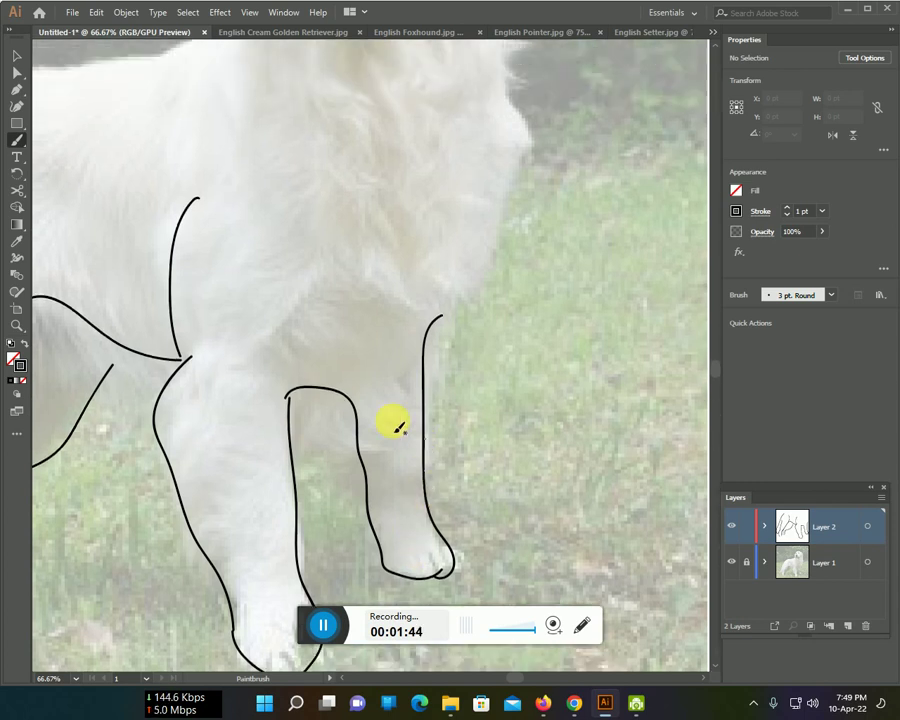
pyautogui.scroll(2, 396, 425)
pyautogui.scroll(3, 405, 445)
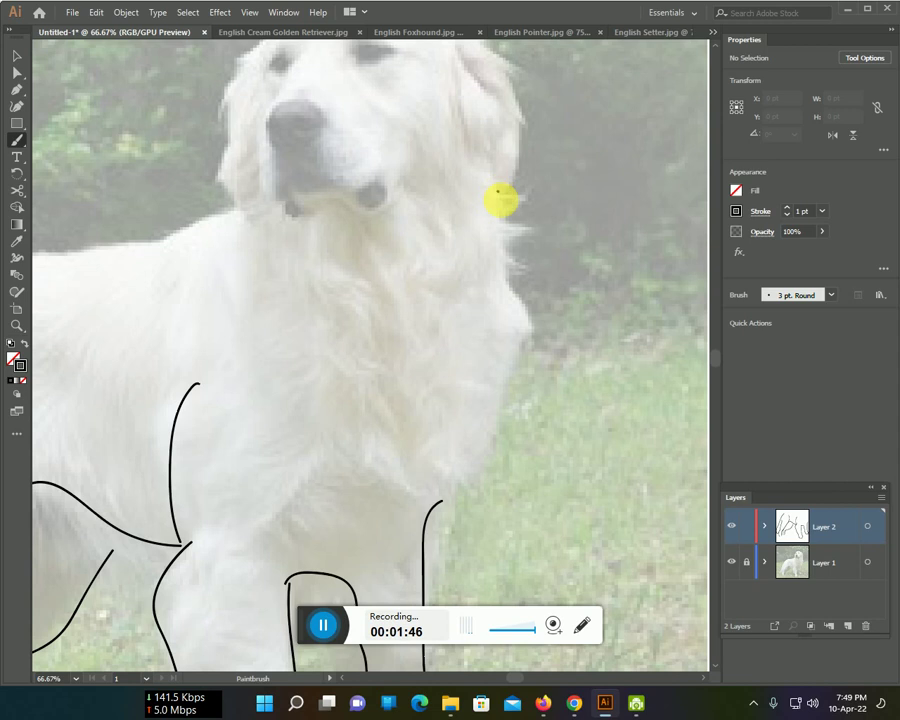
pyautogui.moveTo(498, 192)
pyautogui.mouseDown()
pyautogui.moveTo(486, 462)
pyautogui.moveTo(440, 500)
pyautogui.moveTo(705, 482)
pyautogui.moveTo(773, 487)
pyautogui.mouseUp()
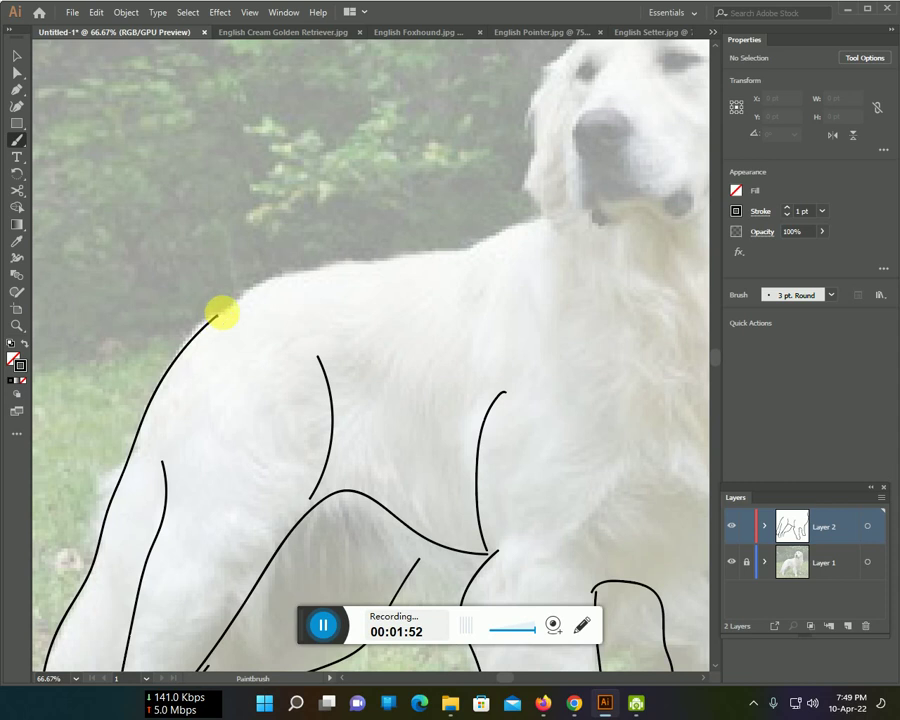
# - Draw a brush line along the dog's back from the shoulder up to the neck
pyautogui.moveTo(218, 316)
pyautogui.mouseDown()
pyautogui.moveTo(267, 287)
pyautogui.moveTo(426, 255)
pyautogui.moveTo(537, 220)
pyautogui.mouseUp()
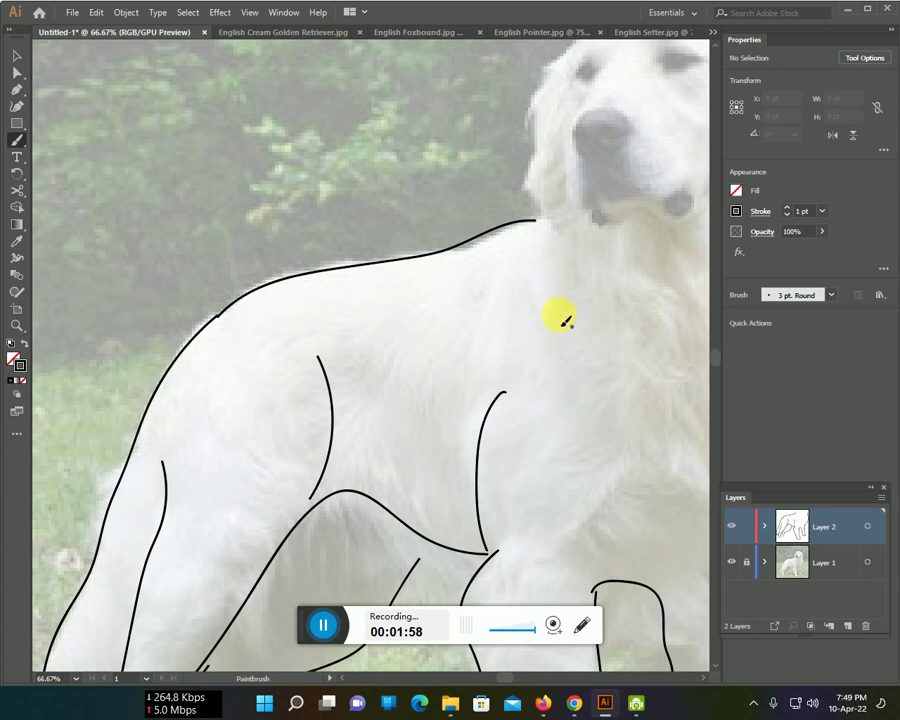
pyautogui.scroll(2, 538, 313)
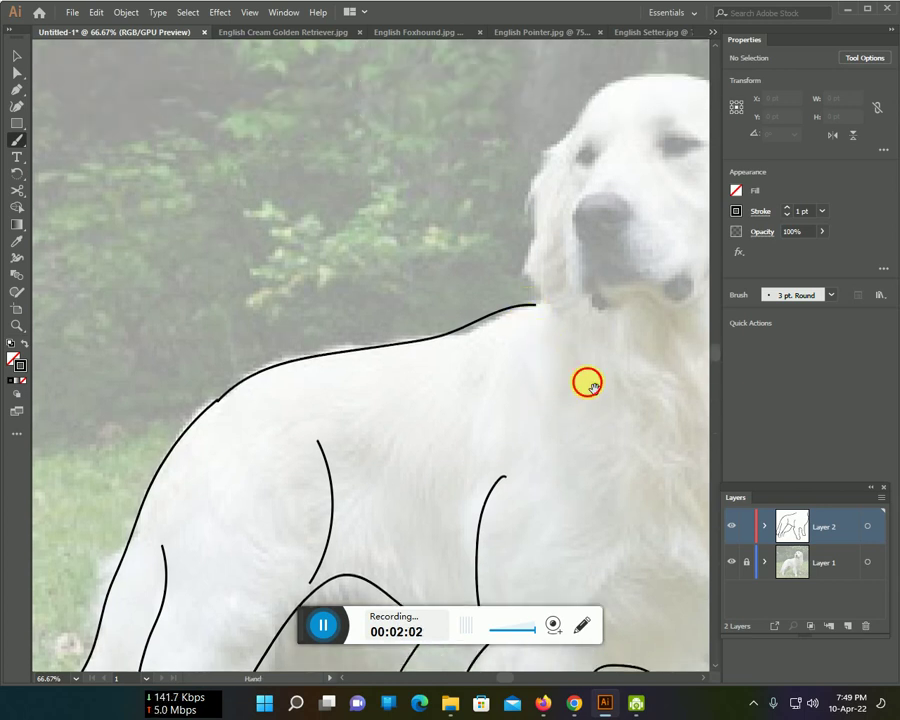
# - Pan to the head and paint a closed outline of the right ear
pyautogui.moveTo(590, 386); pyautogui.dragTo(360, 406)
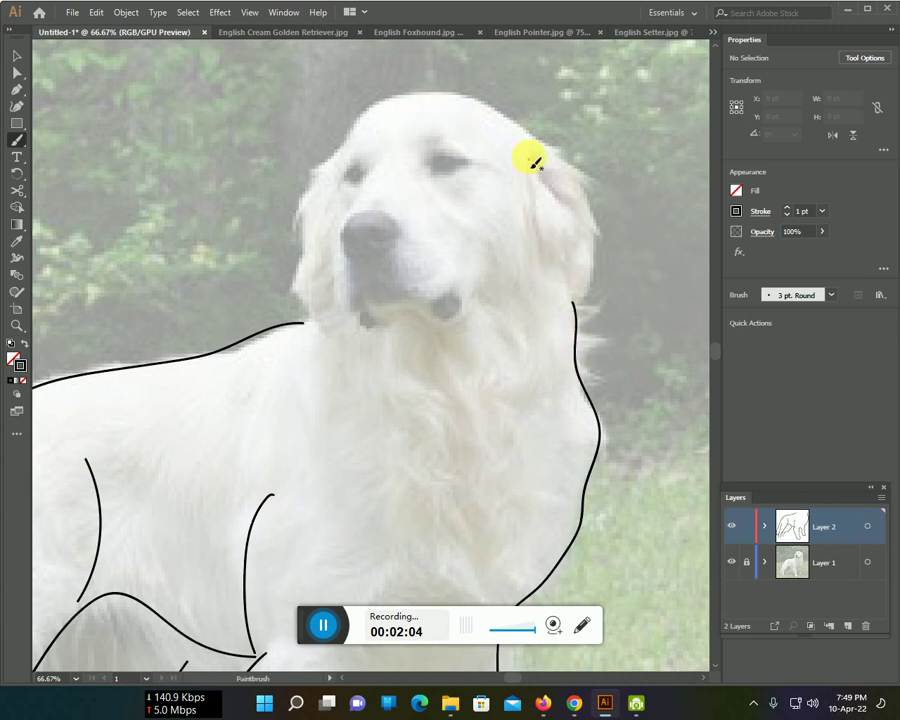
pyautogui.moveTo(528, 152); pyautogui.dragTo(524, 176)
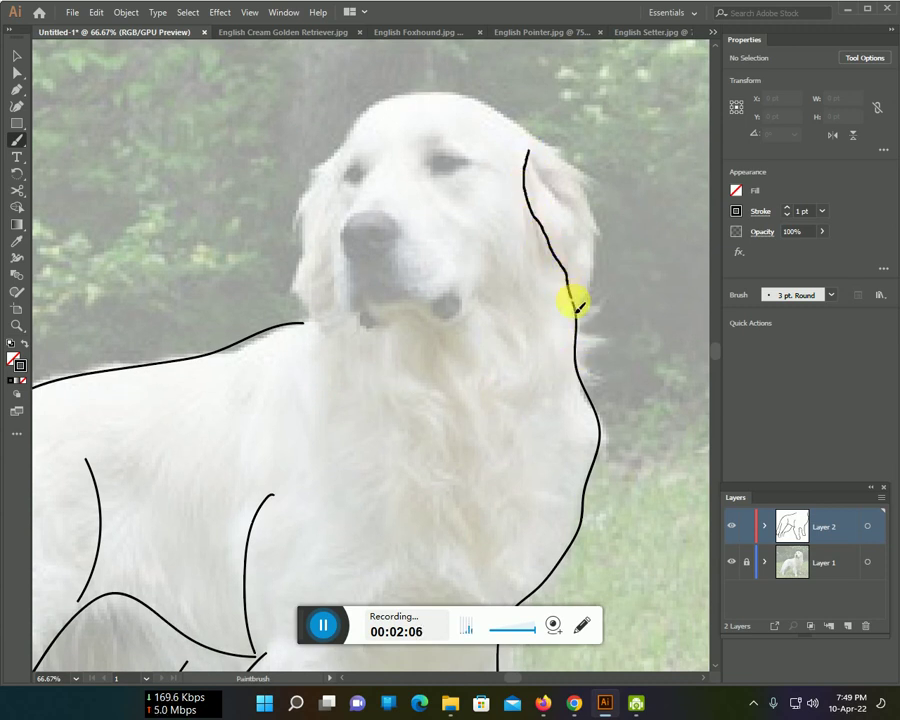
pyautogui.moveTo(577, 303)
pyautogui.mouseDown()
pyautogui.moveTo(603, 243)
pyautogui.moveTo(581, 169)
pyautogui.moveTo(549, 151)
pyautogui.mouseUp()
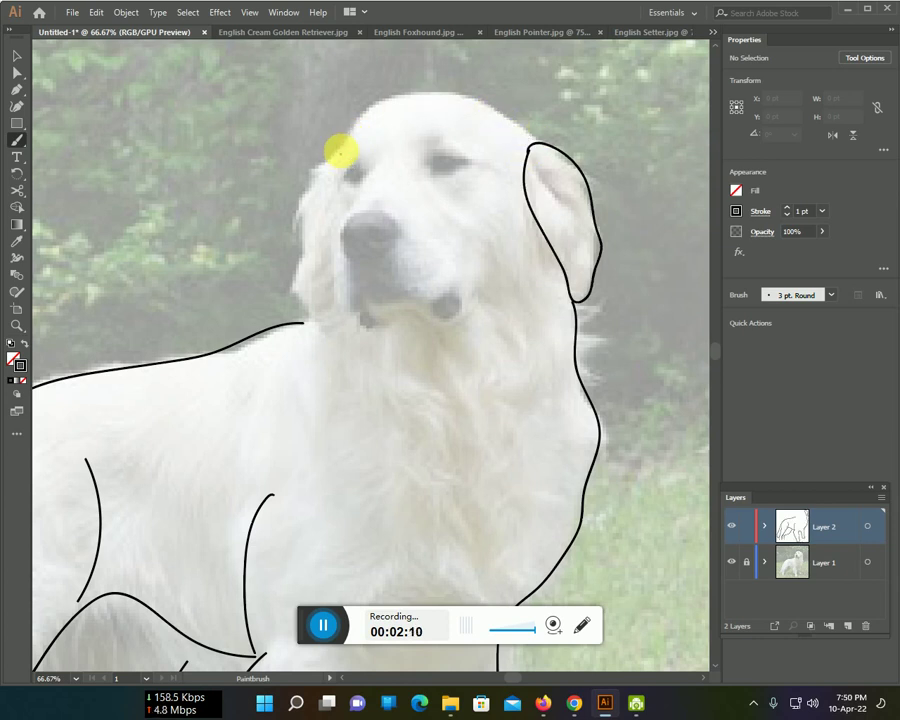
# - Undo a stray head stroke, zoom to 100%, and trace over the top of the head
pyautogui.moveTo(341, 152)
pyautogui.mouseDown()
pyautogui.moveTo(404, 93)
pyautogui.moveTo(505, 101)
pyautogui.moveTo(532, 147)
pyautogui.mouseUp()
pyautogui.hotkey('ctrl', 'z')
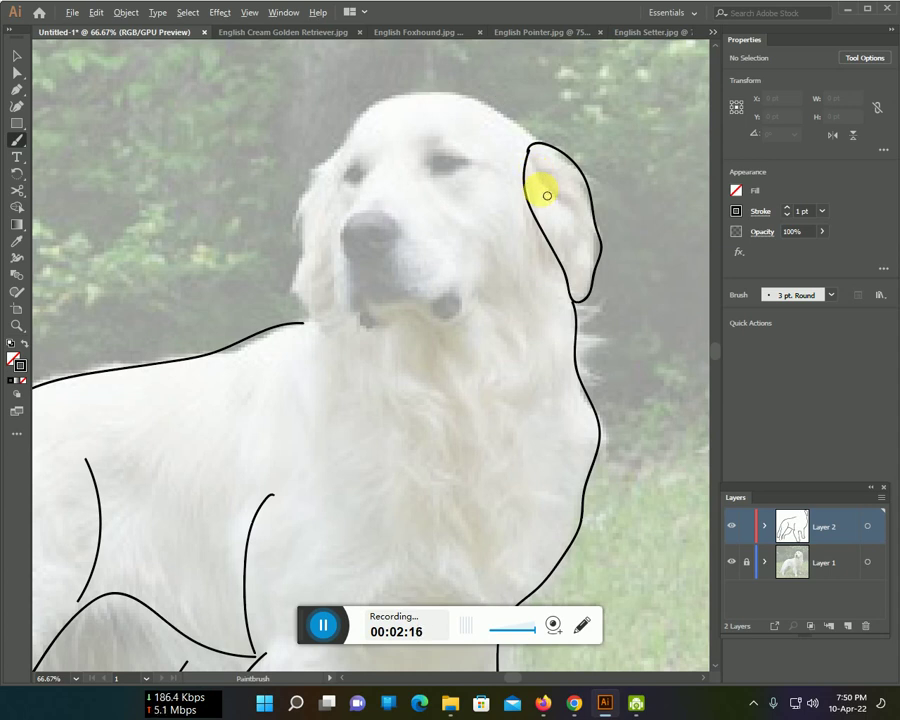
pyautogui.scroll(2, 547, 195)
pyautogui.scroll(3, 534, 300)
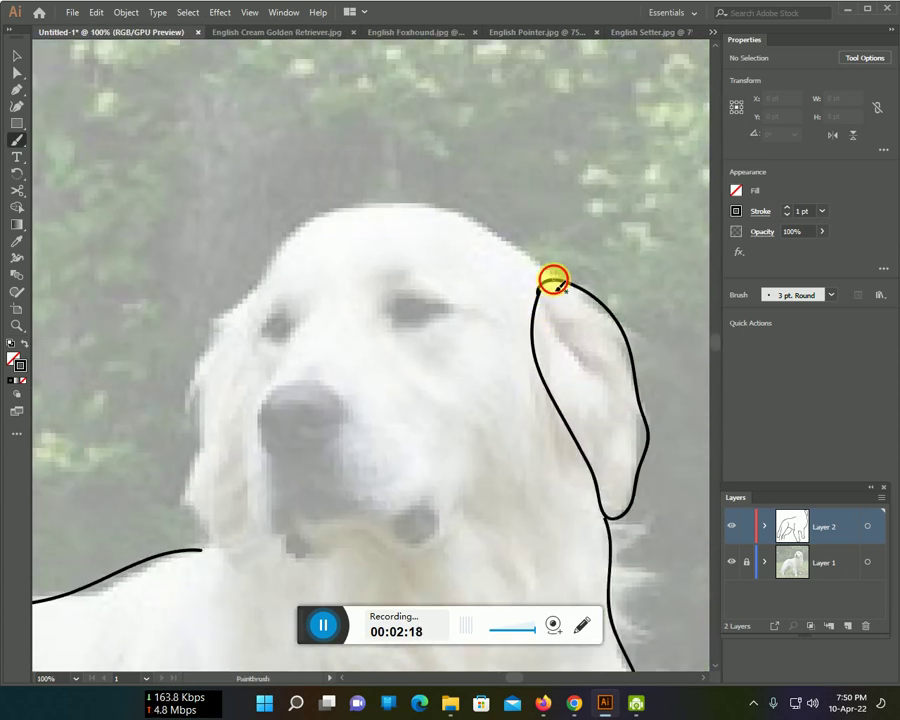
pyautogui.moveTo(557, 286)
pyautogui.mouseDown()
pyautogui.moveTo(432, 204)
pyautogui.moveTo(378, 195)
pyautogui.moveTo(331, 207)
pyautogui.moveTo(287, 241)
pyautogui.moveTo(260, 288)
pyautogui.moveTo(226, 320)
pyautogui.mouseUp()
# - Outline the dog's mouth as a closed lip shape and draw a loop around the nose
pyautogui.scroll(-2, 254, 314)
pyautogui.scroll(-2, 262, 290)
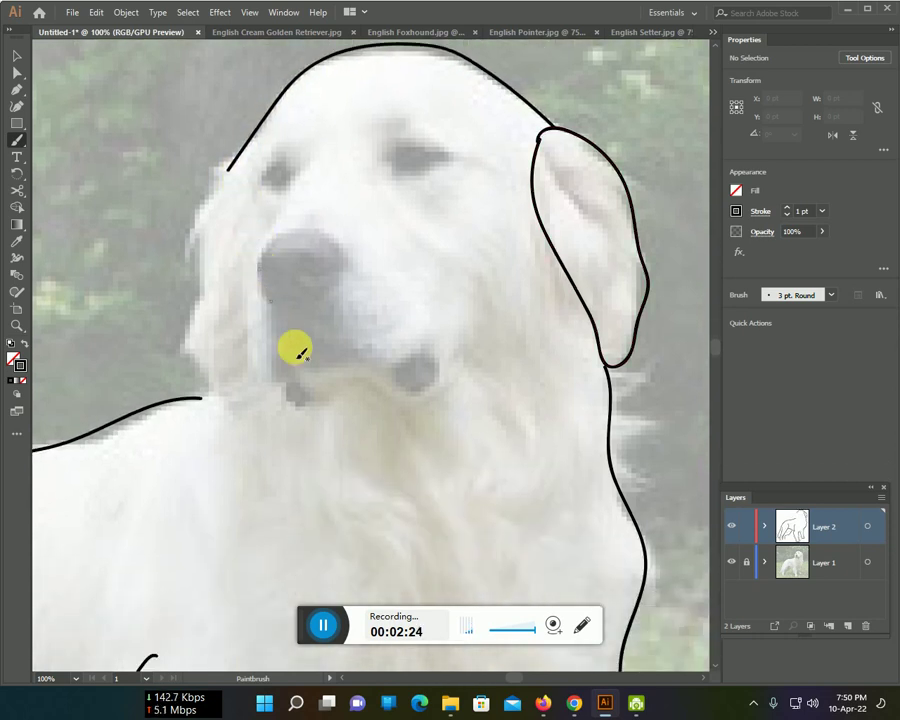
pyautogui.moveTo(428, 350)
pyautogui.mouseDown()
pyautogui.moveTo(412, 365)
pyautogui.moveTo(318, 355)
pyautogui.moveTo(288, 362)
pyautogui.moveTo(285, 394)
pyautogui.mouseUp()
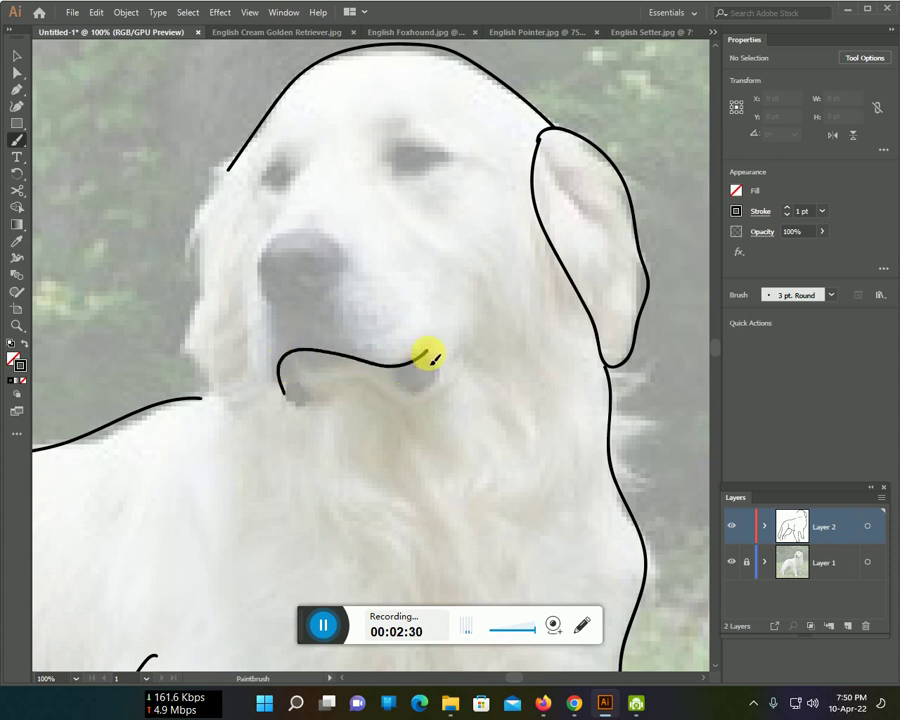
pyautogui.moveTo(445, 382)
pyautogui.mouseDown()
pyautogui.moveTo(420, 392)
pyautogui.moveTo(326, 368)
pyautogui.moveTo(306, 378)
pyautogui.moveTo(298, 397)
pyautogui.mouseUp()
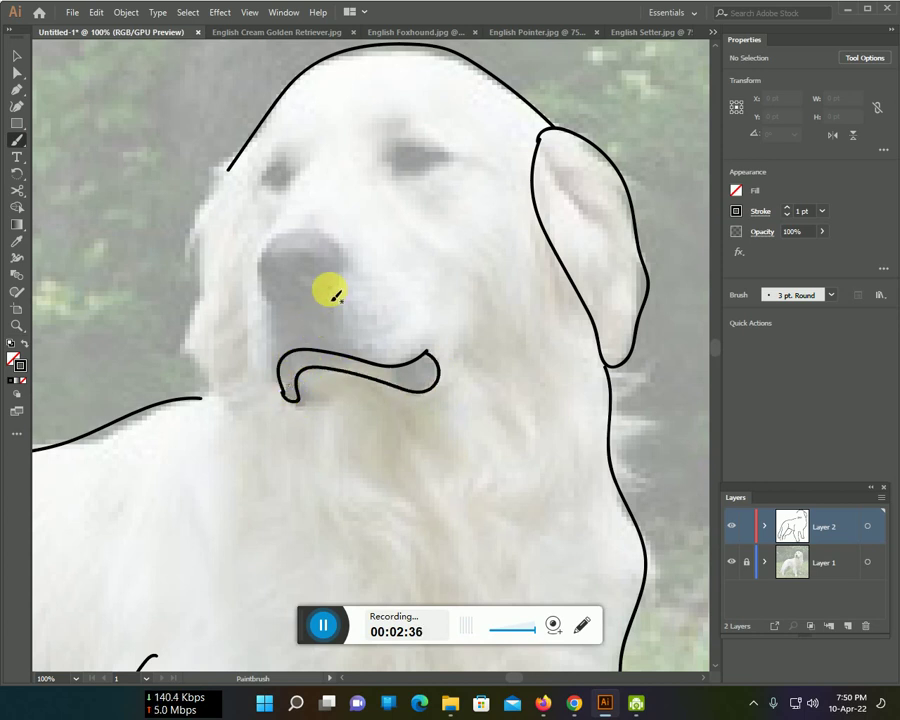
pyautogui.moveTo(327, 292); pyautogui.dragTo(280, 240)
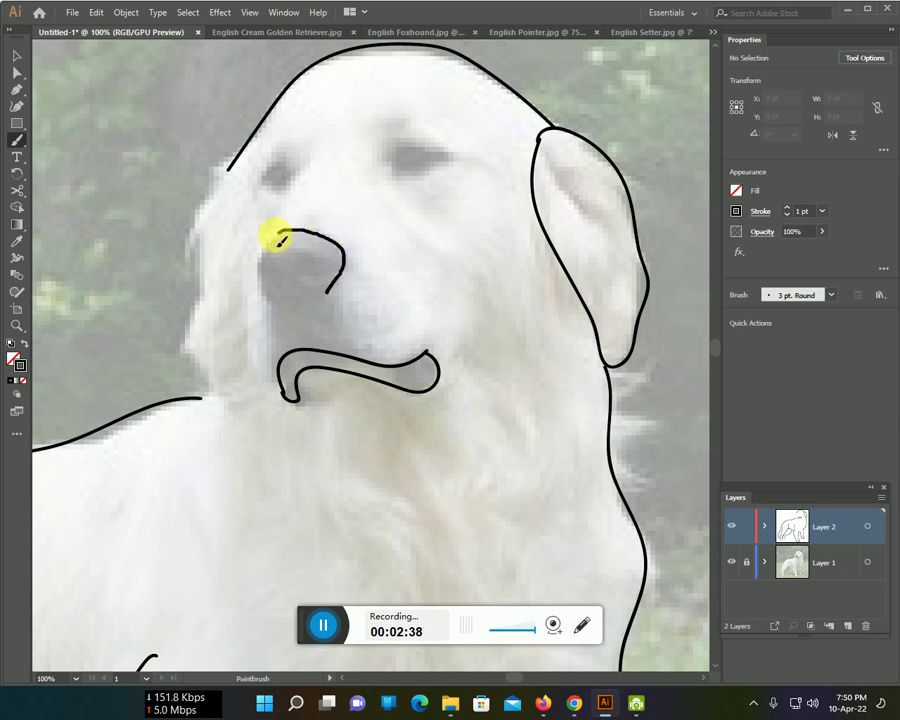
pyautogui.moveTo(257, 278)
pyautogui.mouseDown()
pyautogui.moveTo(318, 293)
pyautogui.moveTo(291, 342)
pyautogui.moveTo(313, 346)
pyautogui.moveTo(305, 299)
pyautogui.mouseUp()
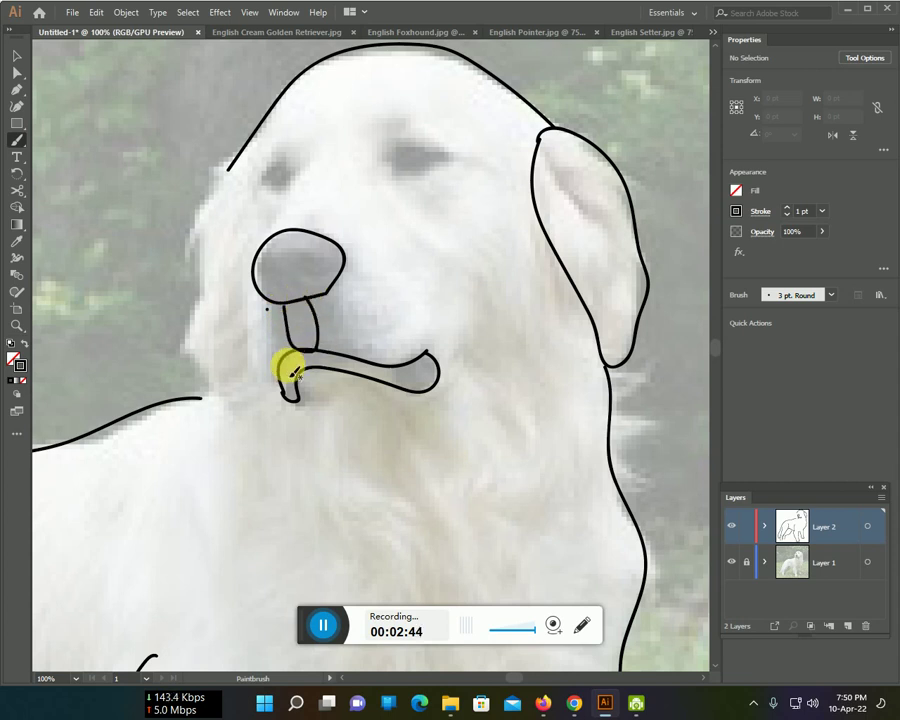
# - Add muzzle and nose-bridge lines, outline the eye, and trace the head side to the neck
pyautogui.moveTo(293, 373)
pyautogui.mouseDown()
pyautogui.moveTo(277, 381)
pyautogui.moveTo(258, 352)
pyautogui.mouseUp()
pyautogui.click(266, 309)
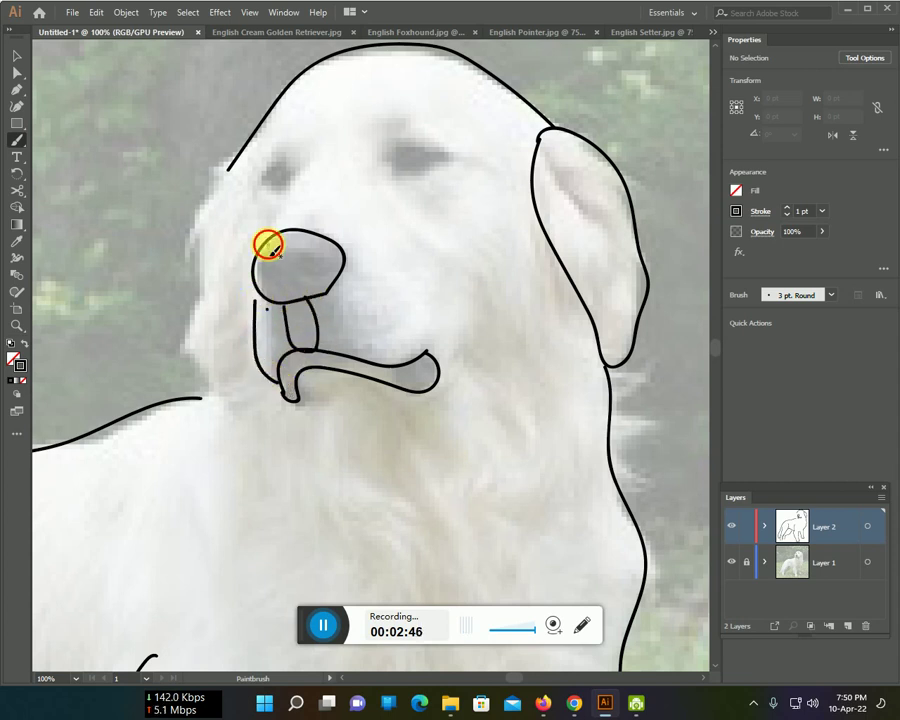
pyautogui.moveTo(268, 242)
pyautogui.mouseDown()
pyautogui.moveTo(289, 200)
pyautogui.moveTo(333, 205)
pyautogui.moveTo(343, 236)
pyautogui.mouseUp()
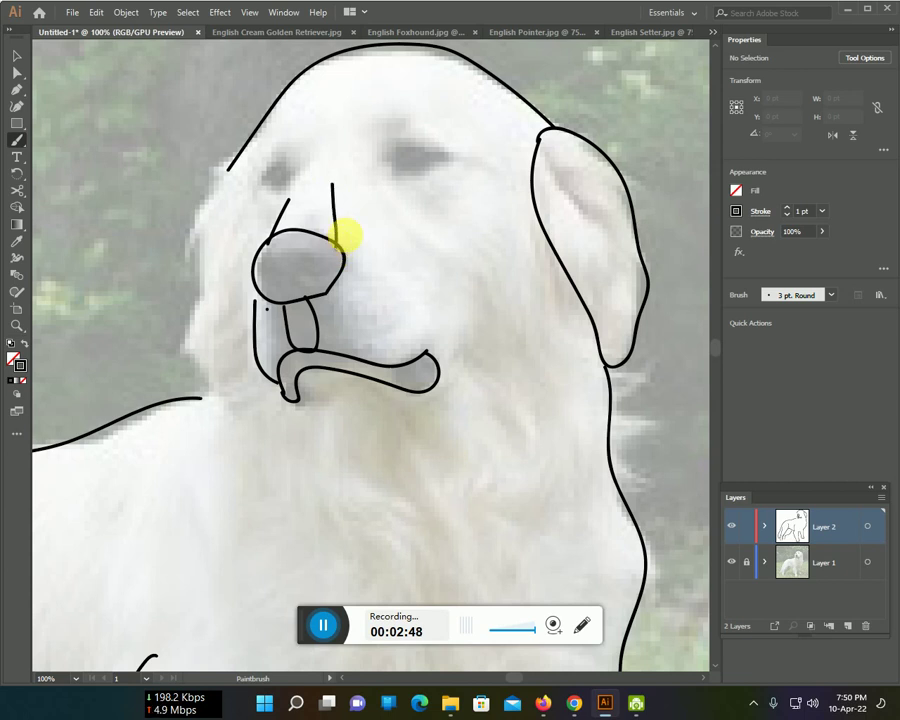
pyautogui.moveTo(404, 177); pyautogui.dragTo(440, 157)
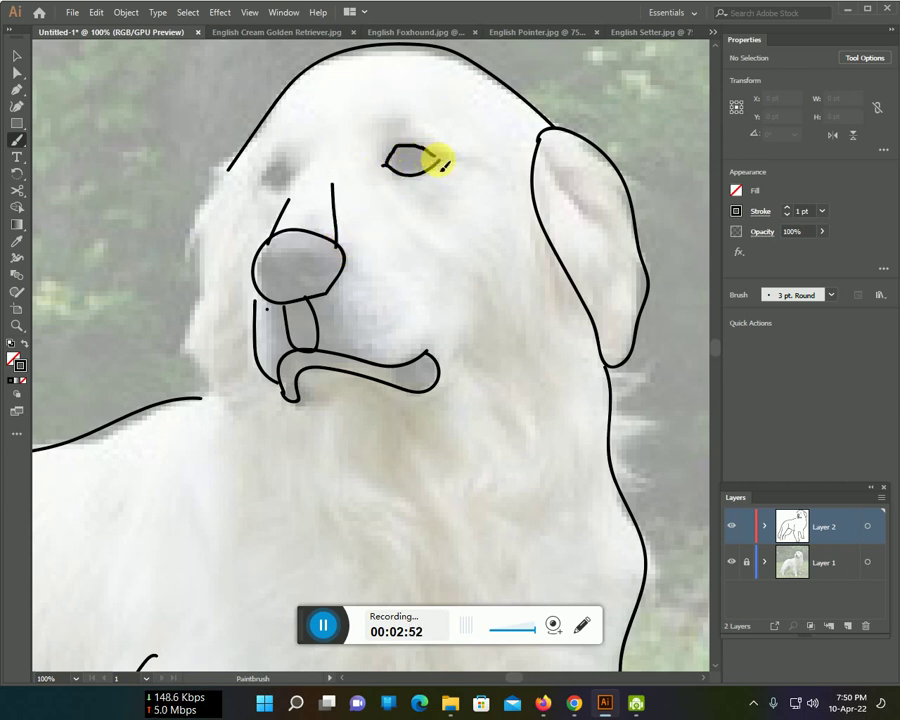
pyautogui.moveTo(306, 174)
pyautogui.mouseDown()
pyautogui.moveTo(287, 185)
pyautogui.moveTo(307, 170)
pyautogui.moveTo(460, 153)
pyautogui.mouseUp()
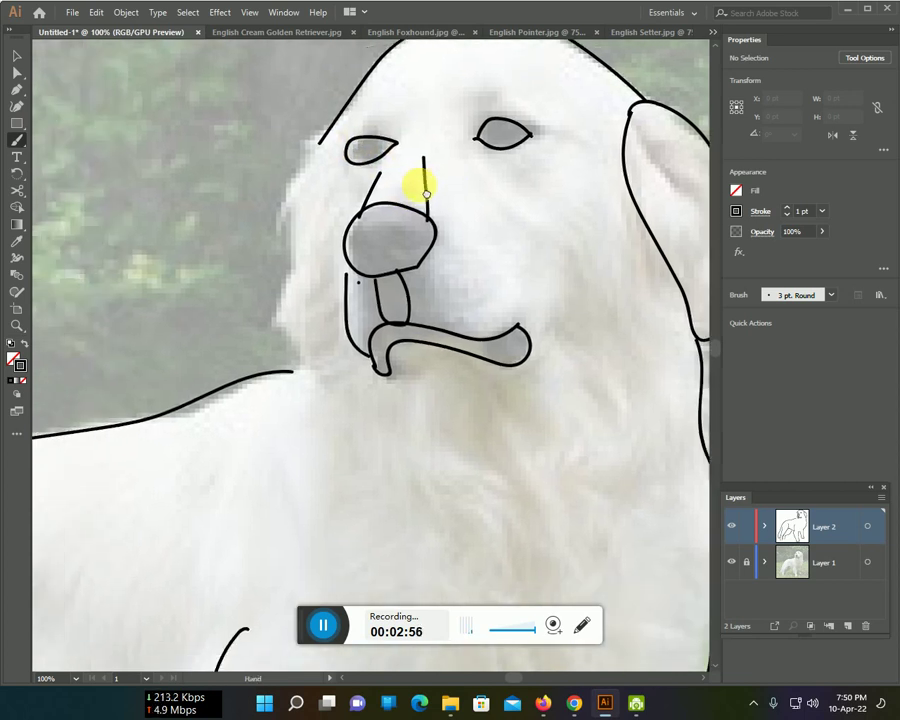
pyautogui.moveTo(348, 340)
pyautogui.mouseDown()
pyautogui.moveTo(325, 300)
pyautogui.moveTo(342, 237)
pyautogui.moveTo(338, 157)
pyautogui.moveTo(368, 117)
pyautogui.mouseUp()
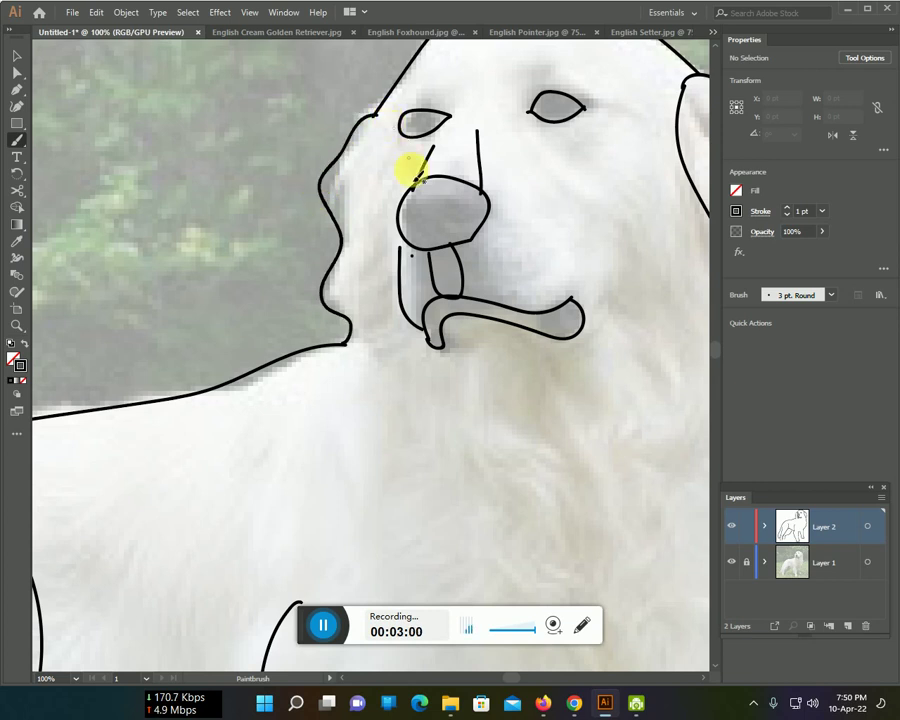
pyautogui.scroll(-2, 418, 276)
pyautogui.scroll(-1, 416, 280)
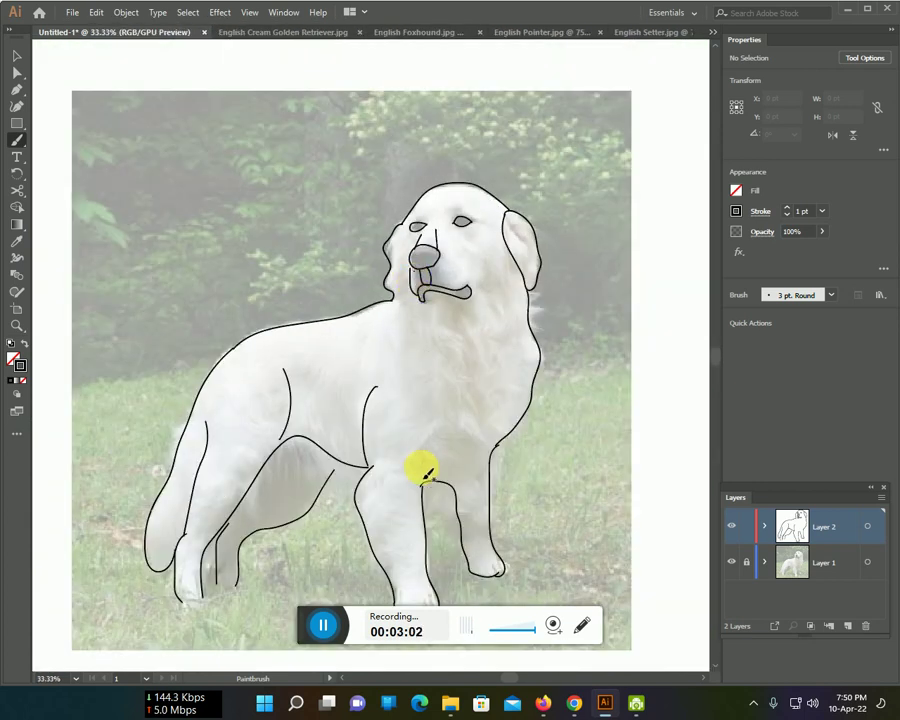
# - Draw short strokes at the front-leg join, down the chest, and under the chin
pyautogui.moveTo(420, 457)
pyautogui.mouseDown()
pyautogui.moveTo(418, 467)
pyautogui.moveTo(477, 454)
pyautogui.mouseUp()
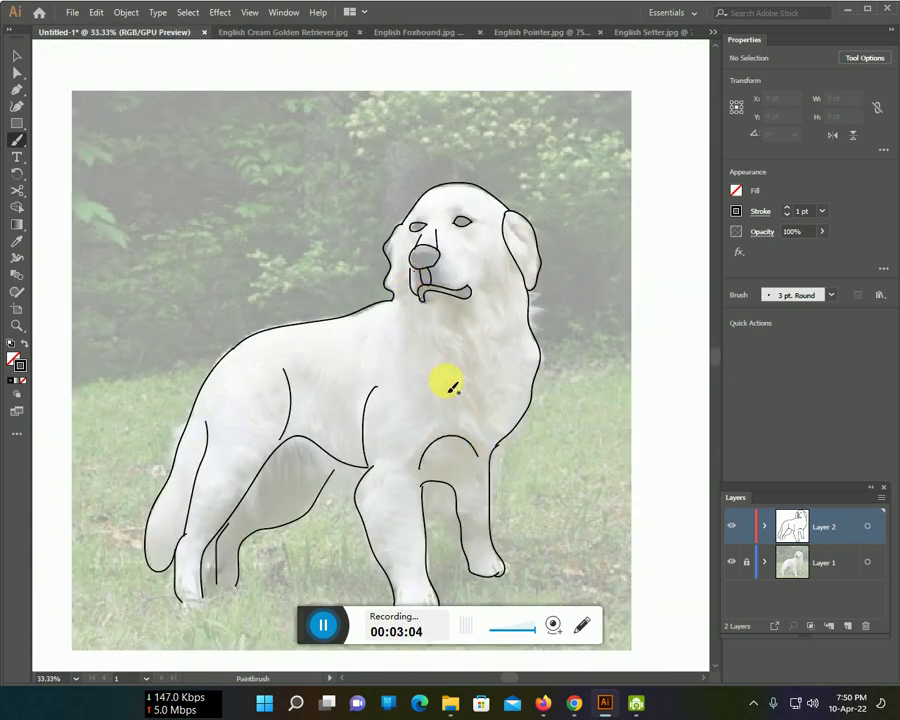
pyautogui.moveTo(492, 348); pyautogui.dragTo(494, 424)
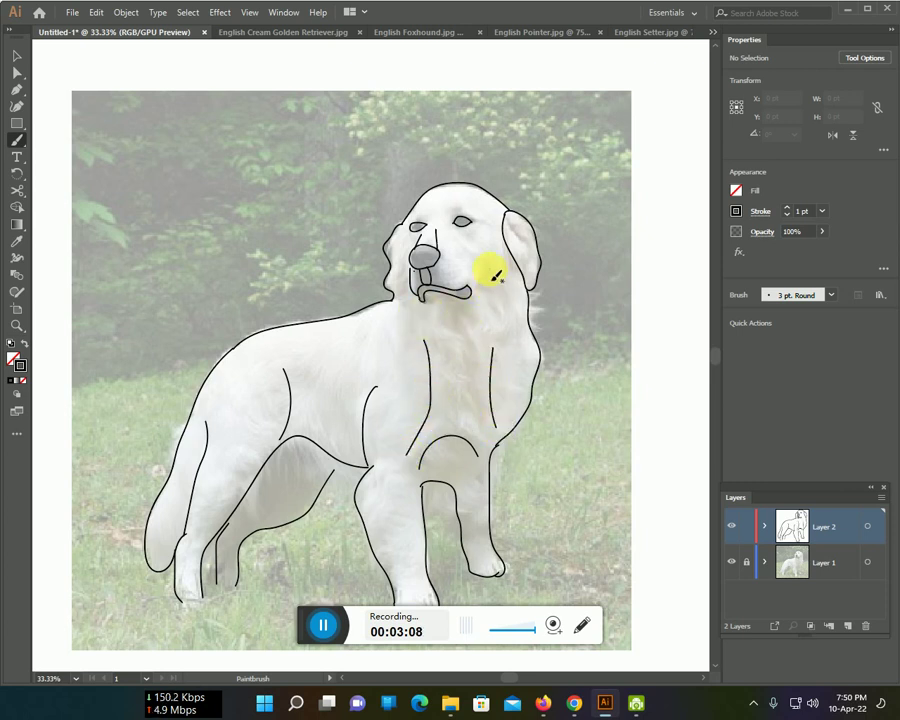
pyautogui.moveTo(482, 293); pyautogui.dragTo(404, 262)
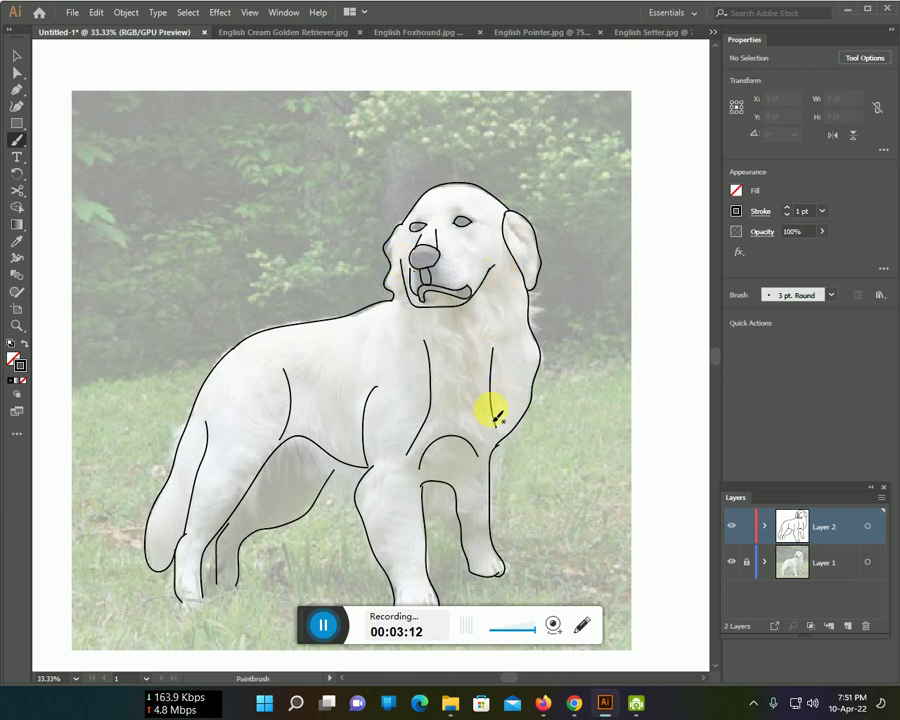
pyautogui.keyDown('alt'); pyautogui.scroll(-1, 476, 410); pyautogui.keyUp('alt')
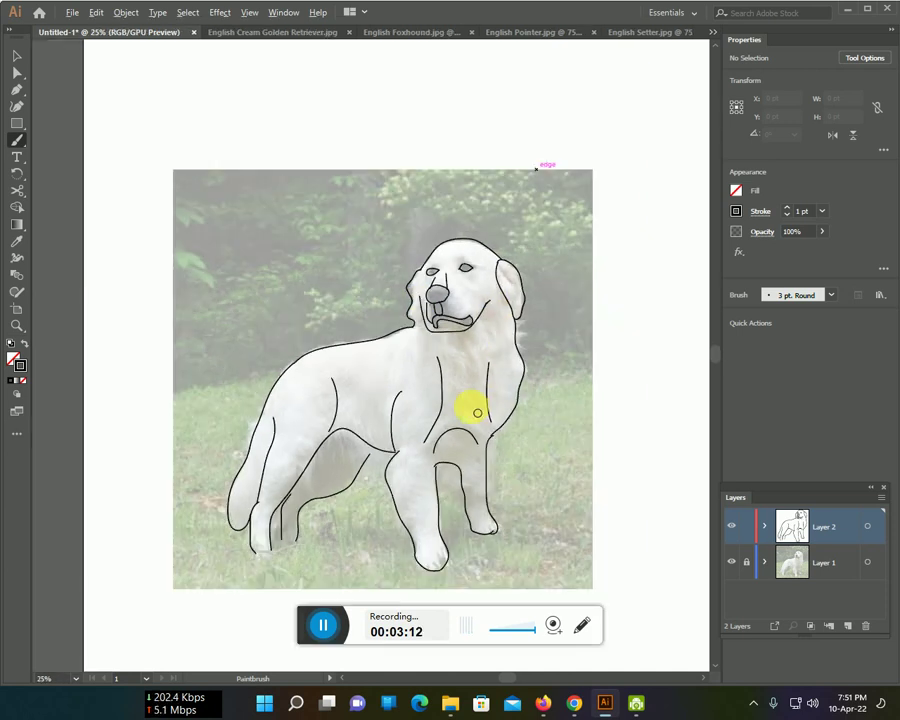
# - Hide Layer 1 so only the black line drawing remains visible
pyautogui.click(732, 562)
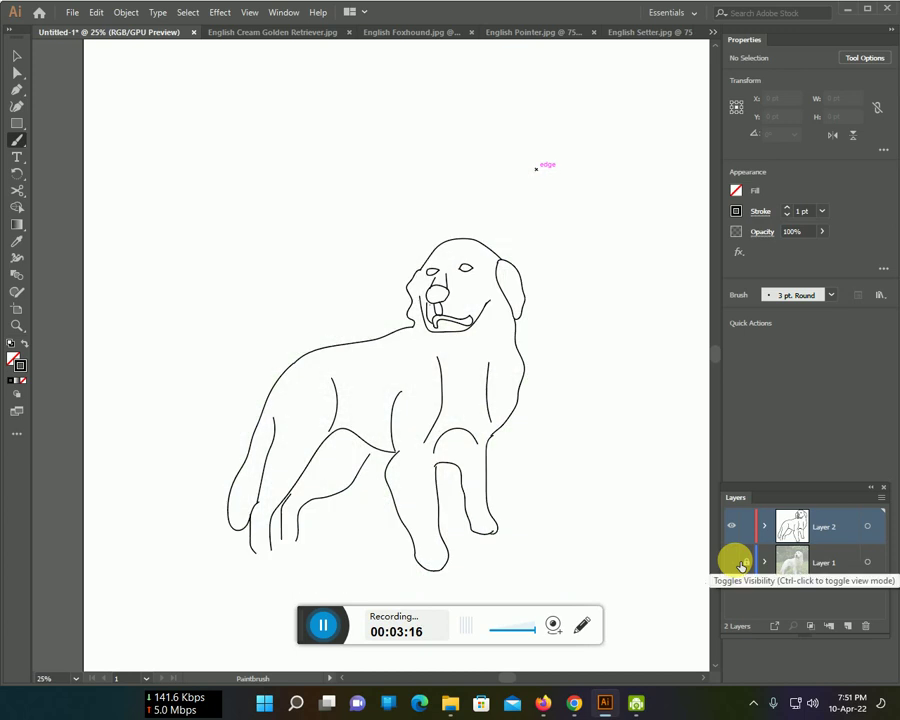